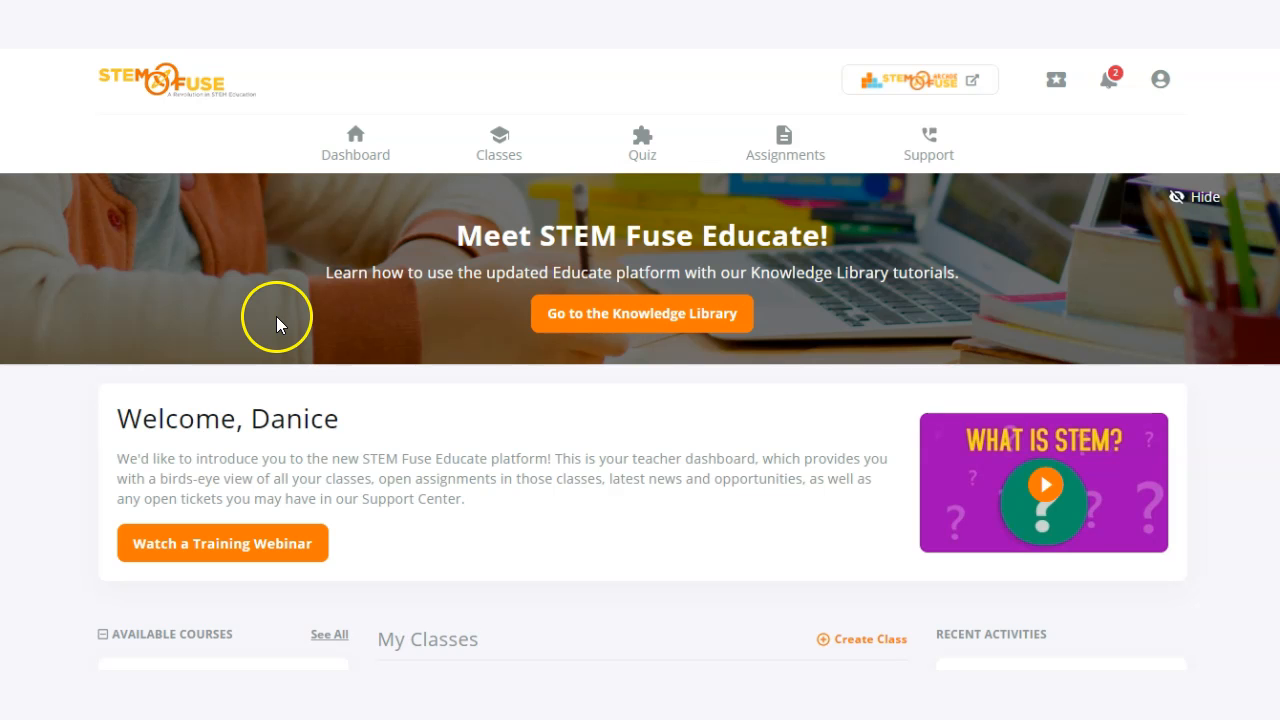
Open the IT Careers class from the teacher dashboard and show its members list
scroll(409, 322, down, 3)
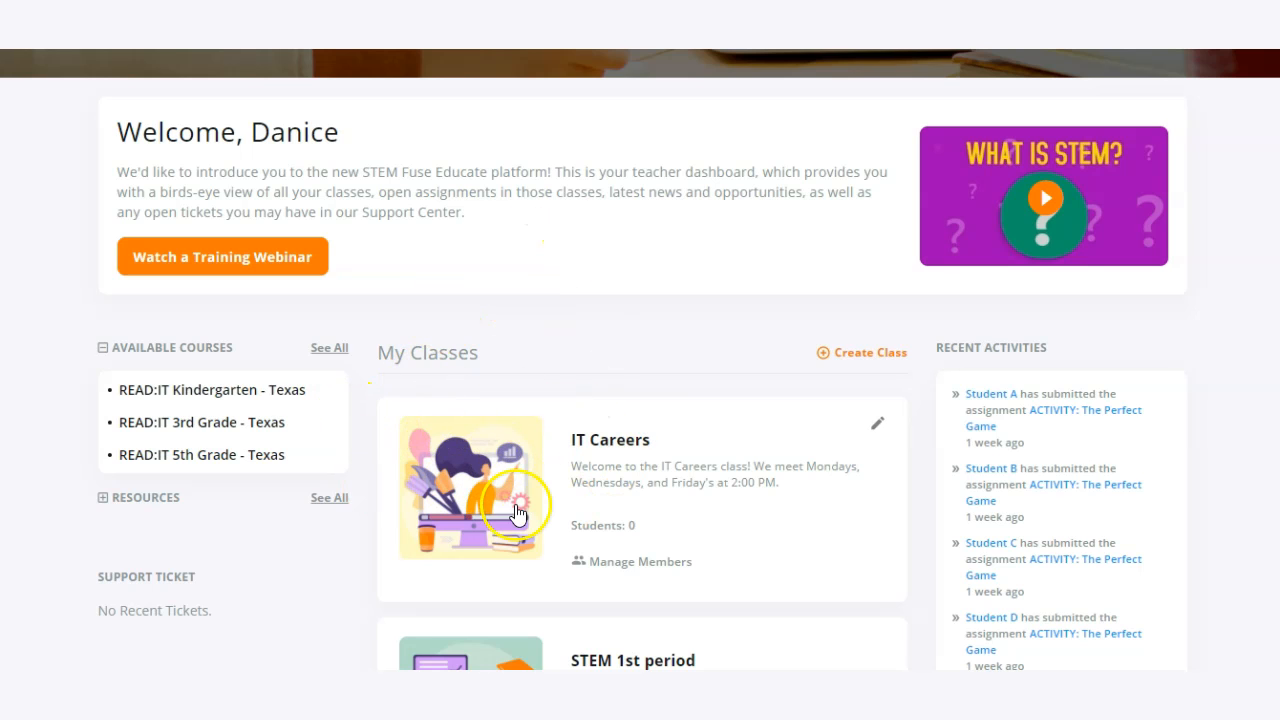
scroll(460, 396, up, 3)
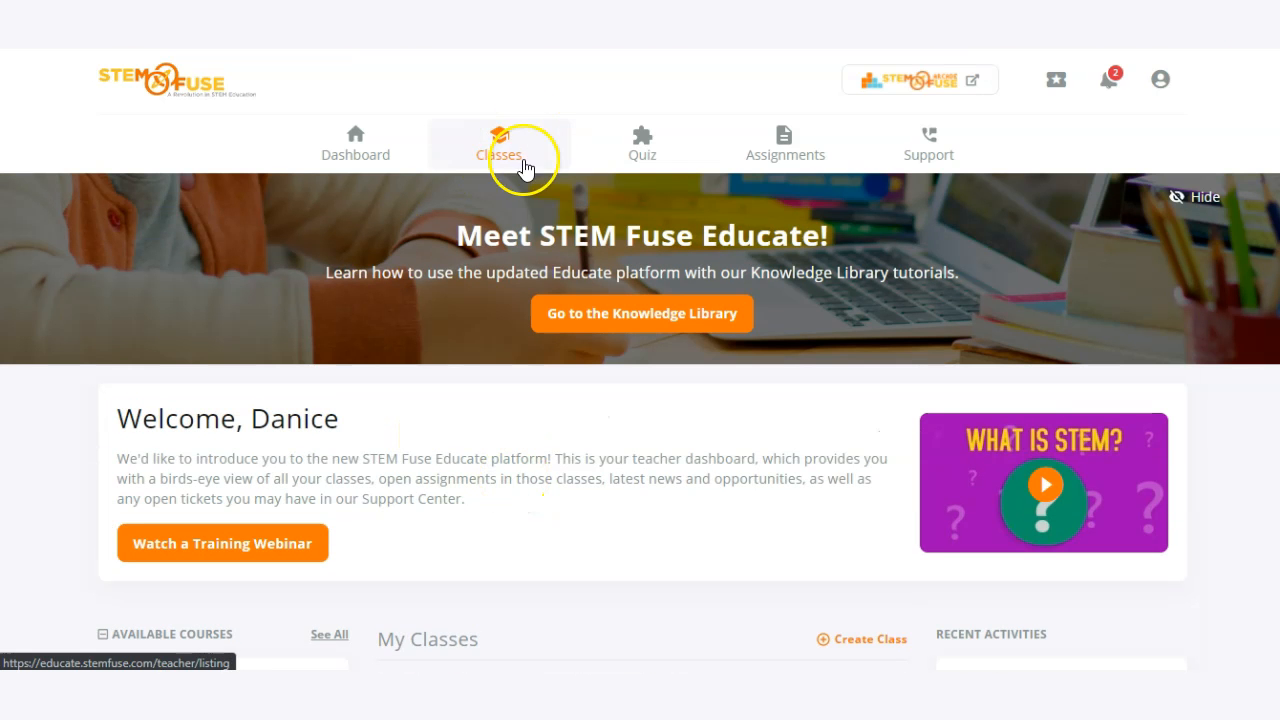
scroll(720, 520, down, 3)
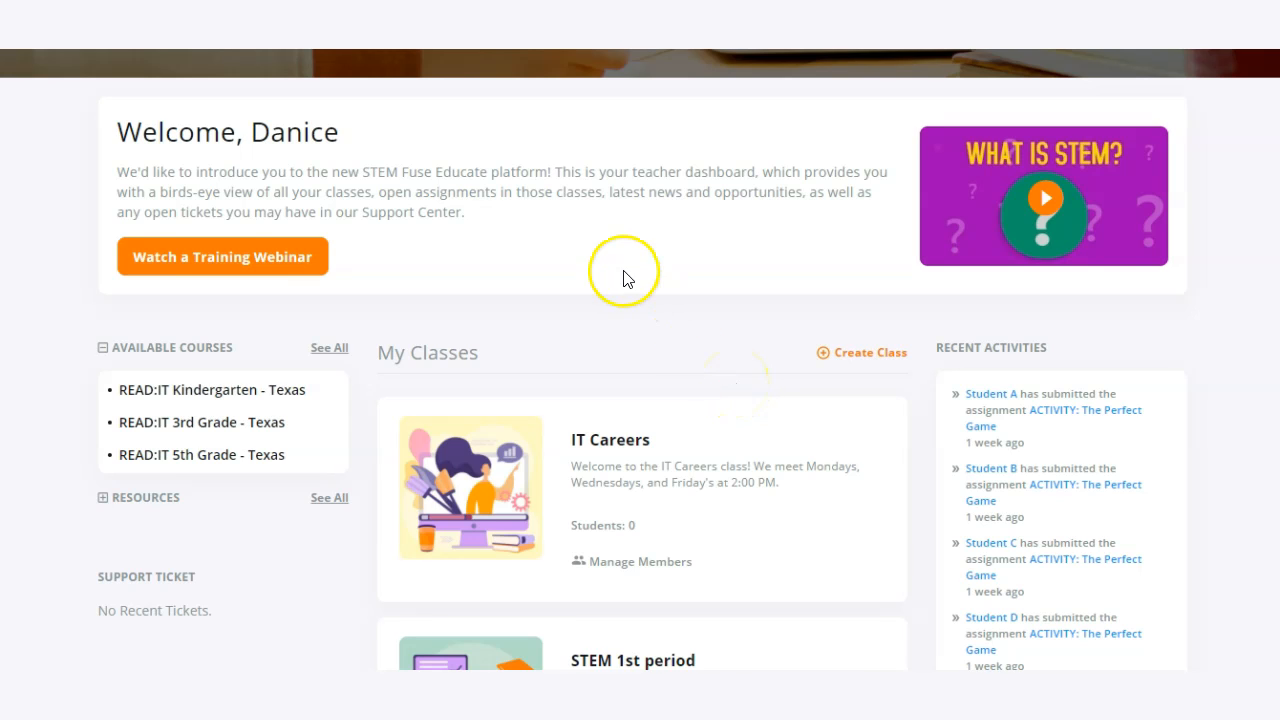
scroll(623, 272, down, 1)
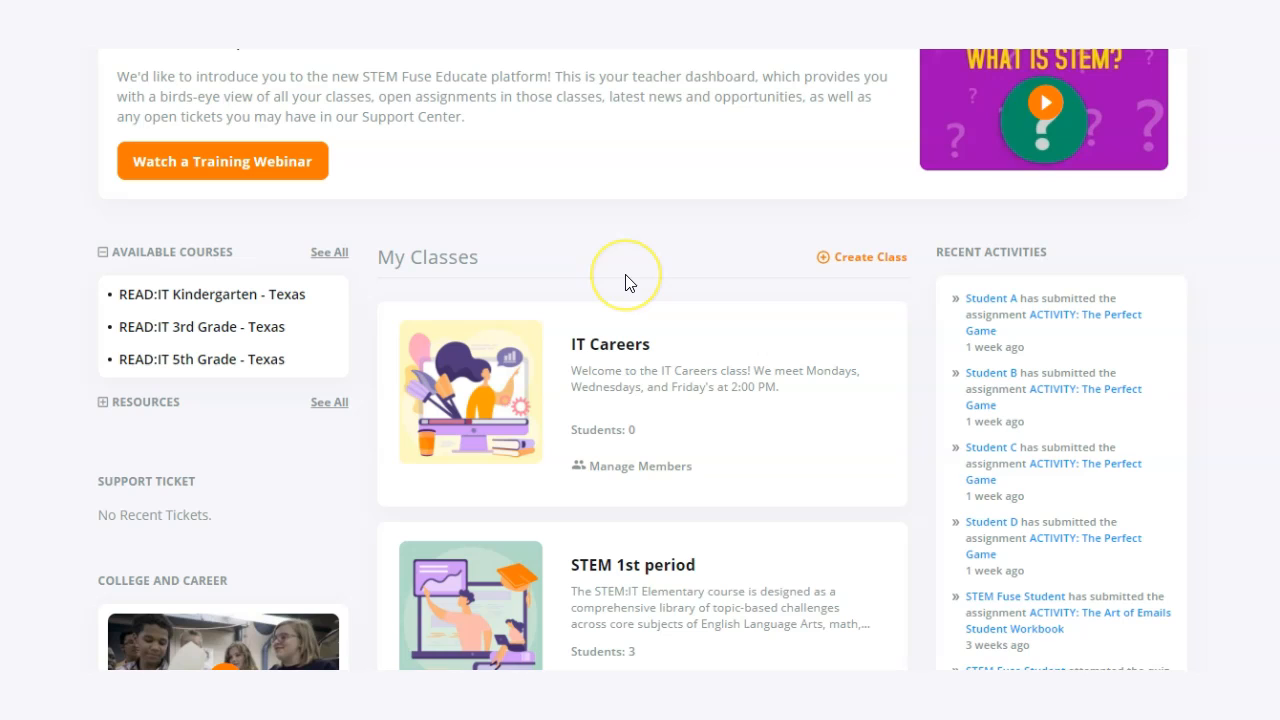
click(620, 350)
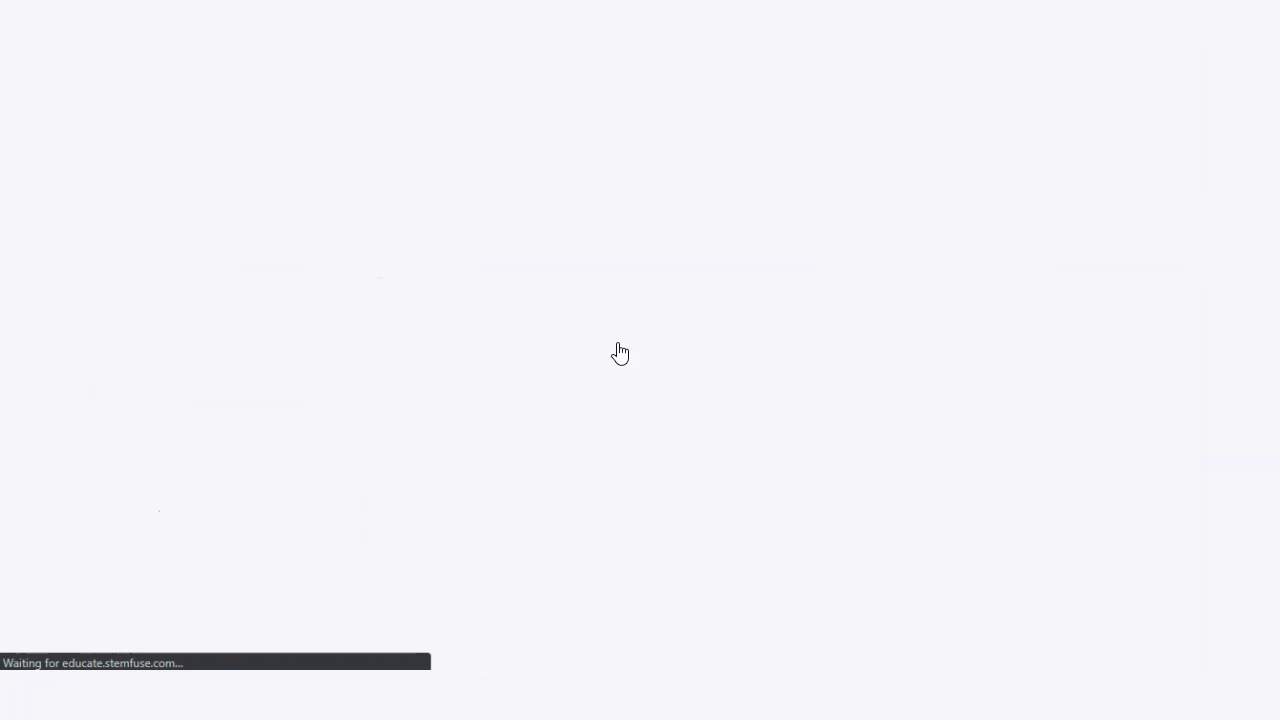
click(352, 244)
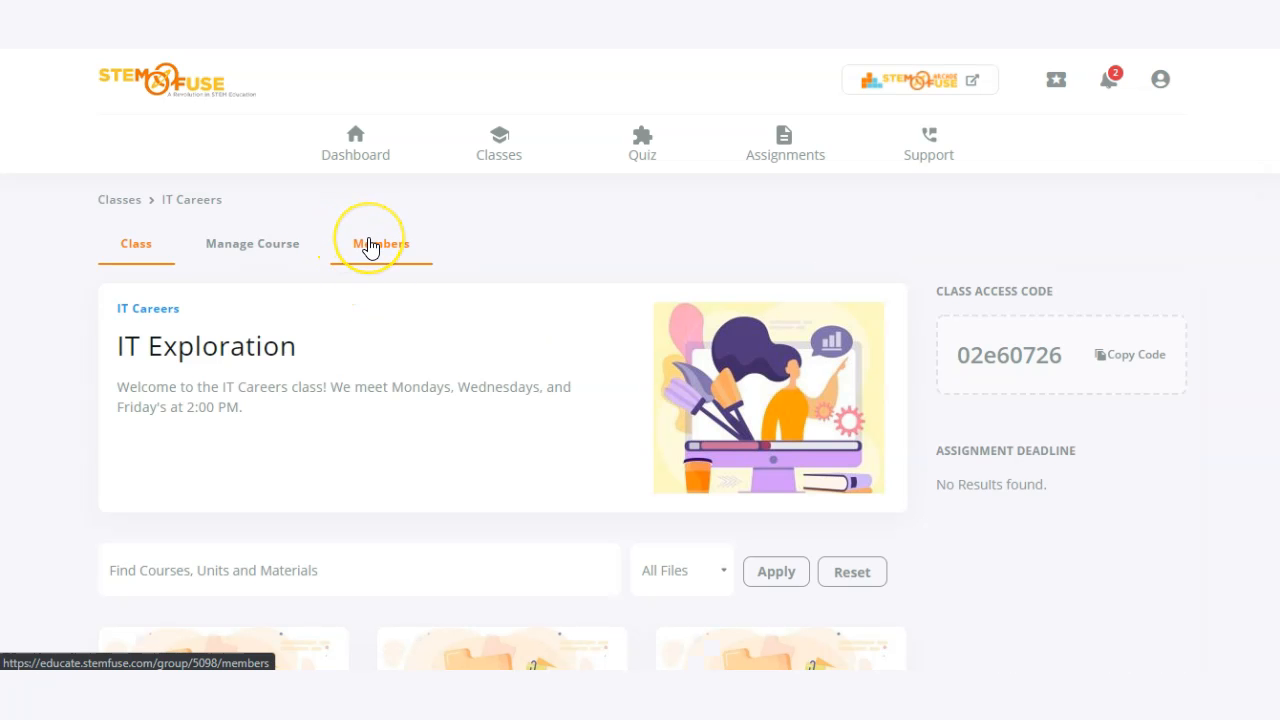
click(370, 246)
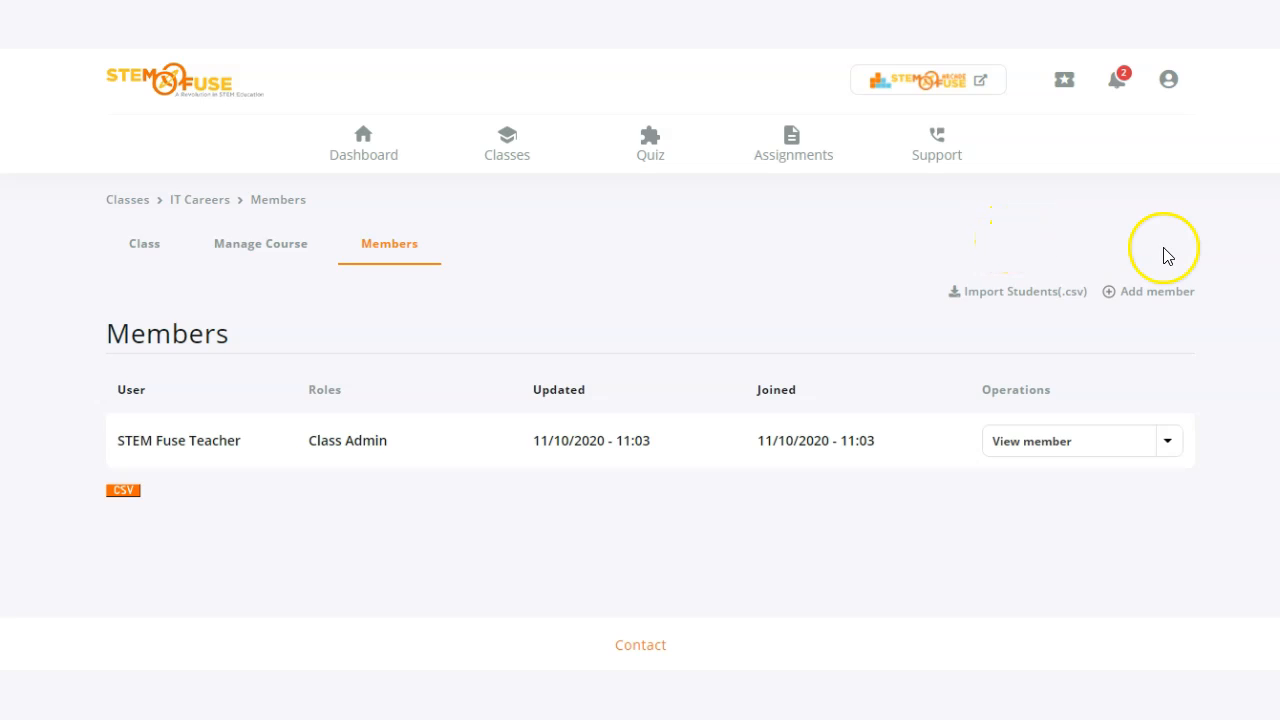
Add the School Roster Admin user to the IT Careers class with the Class Admin role
click(1172, 305)
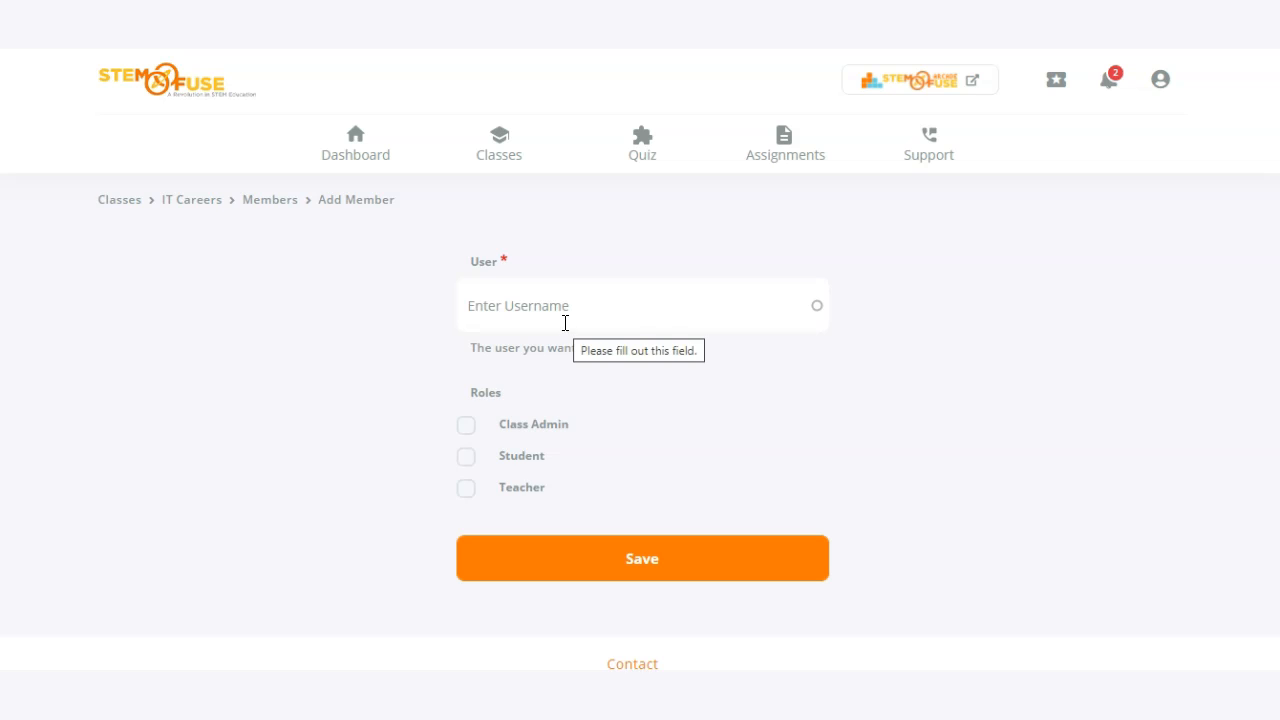
click(512, 325)
text(Roster)
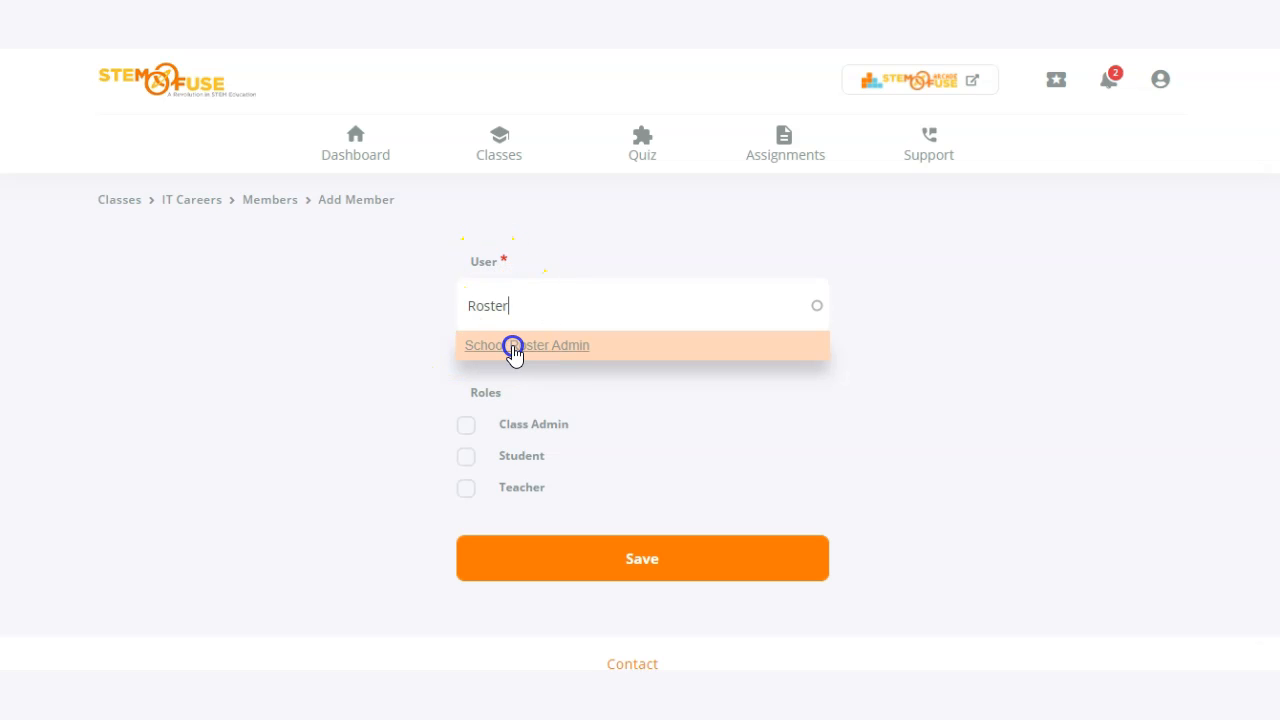
click(514, 346)
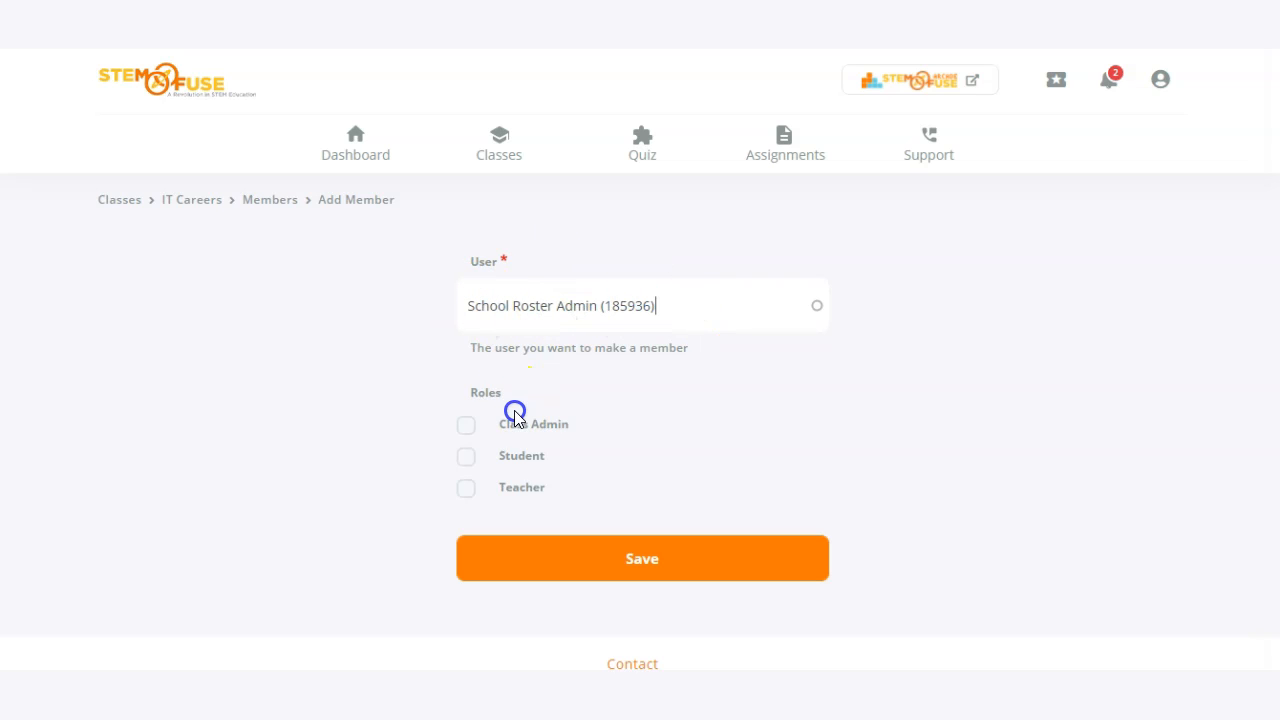
click(468, 427)
click(571, 572)
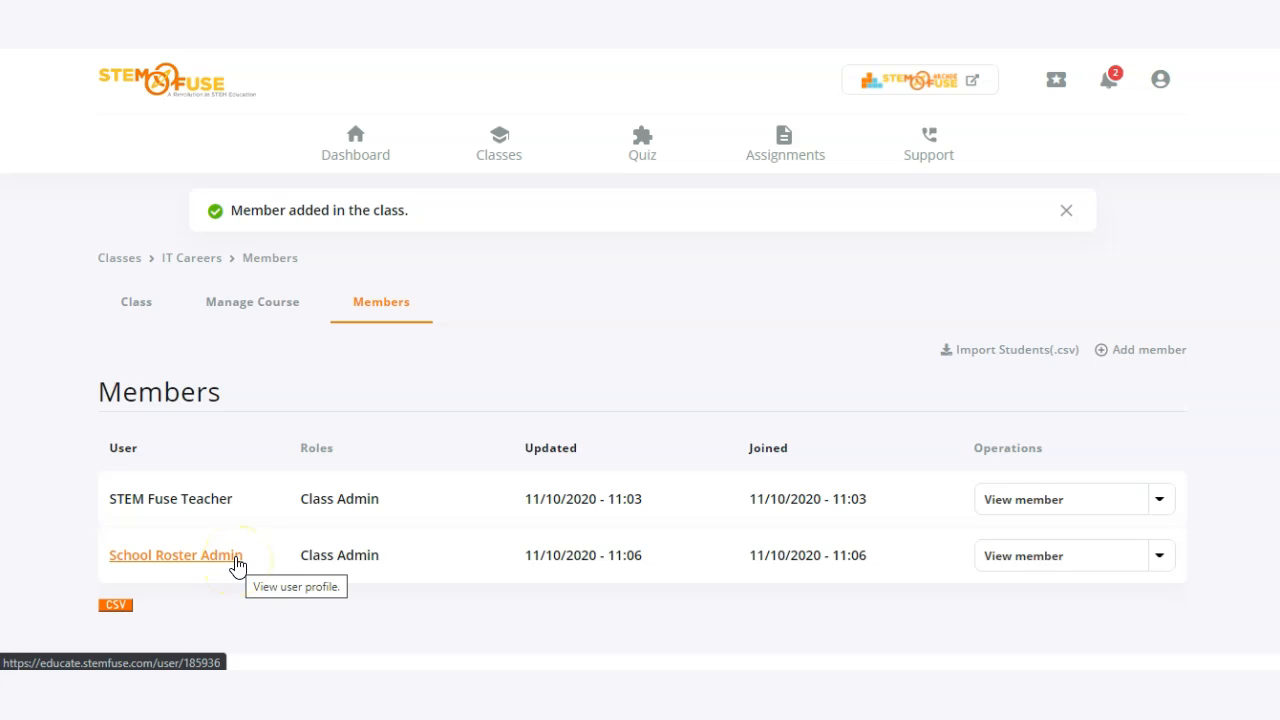
click(400, 566)
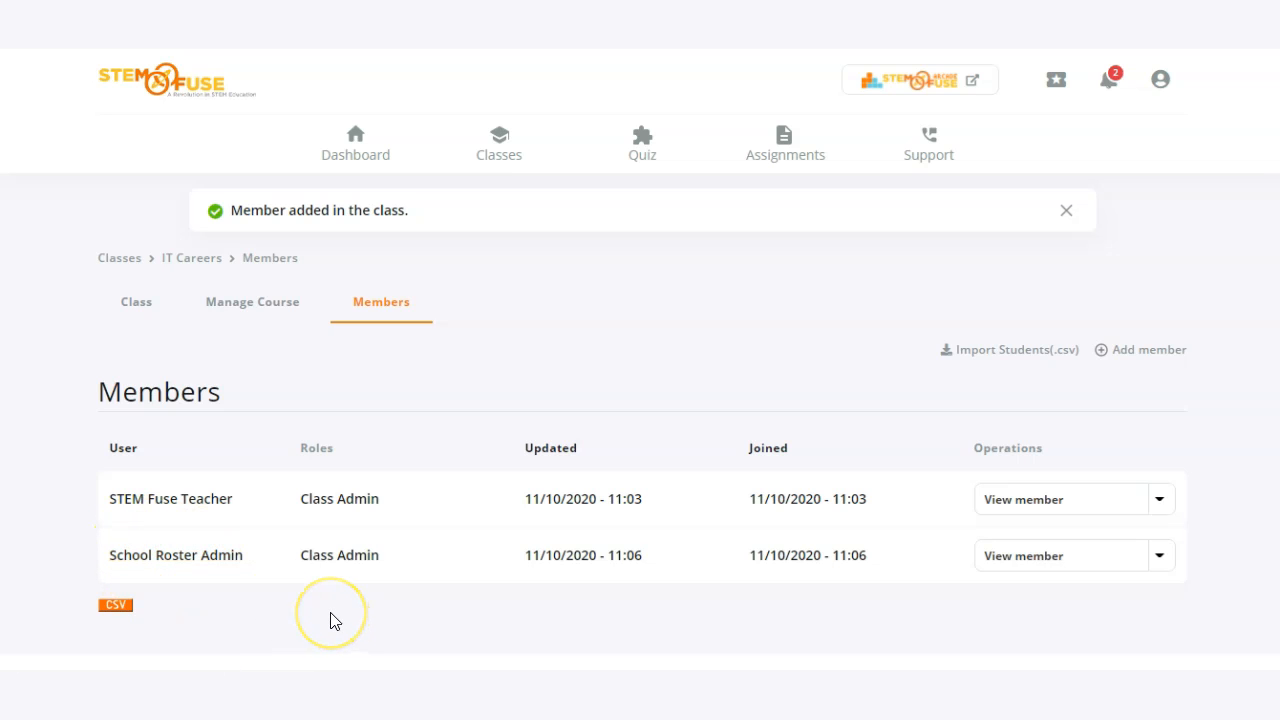
Log out of the teacher account and sign in as School Roster Admin with the account password
click(1161, 80)
click(1048, 175)
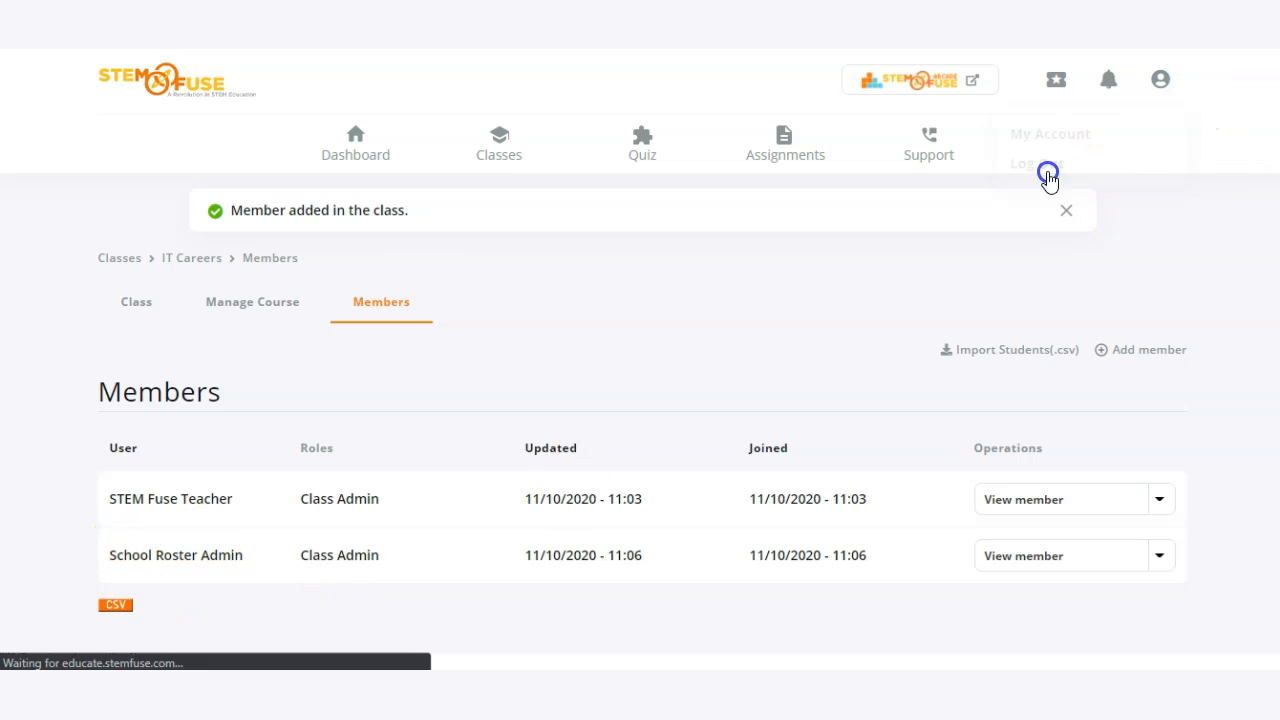
click(350, 299)
text(School Roster Admin)
key(Tab)
text(••••)
key(Return)
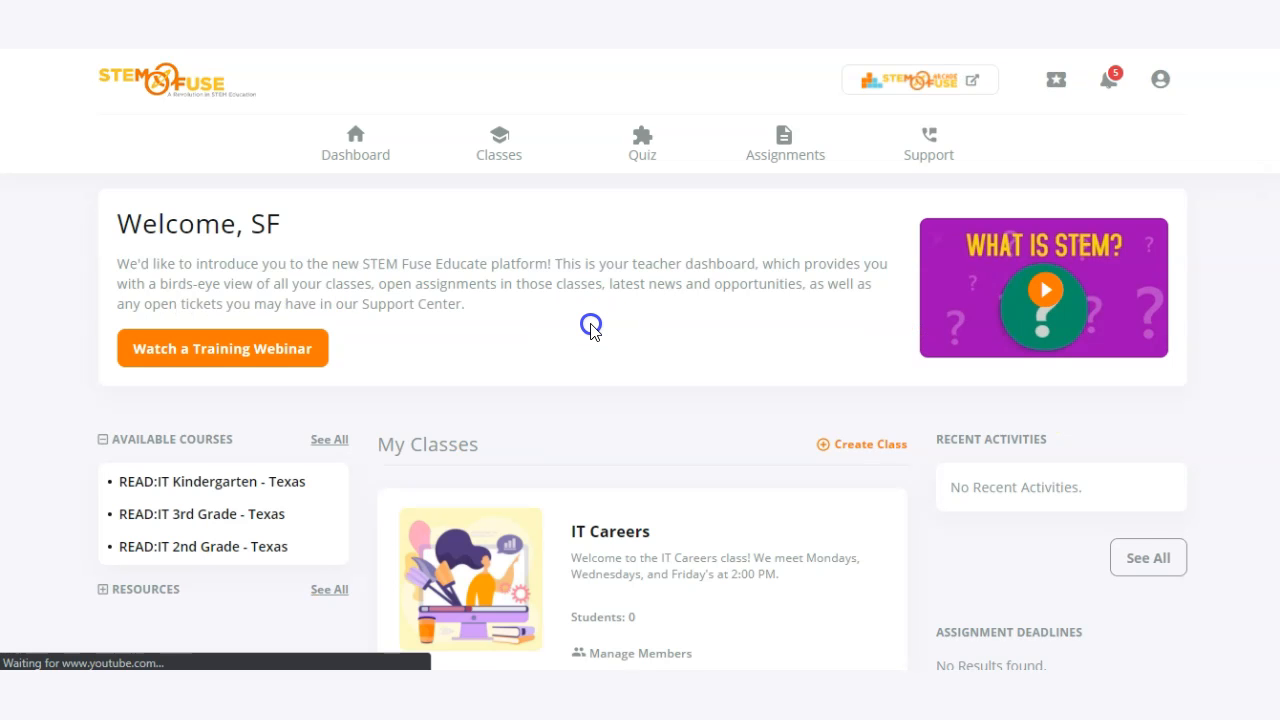
Open the IT Careers class's members list and start the CSV student import
scroll(591, 324, down, 1)
scroll(591, 324, up, 1)
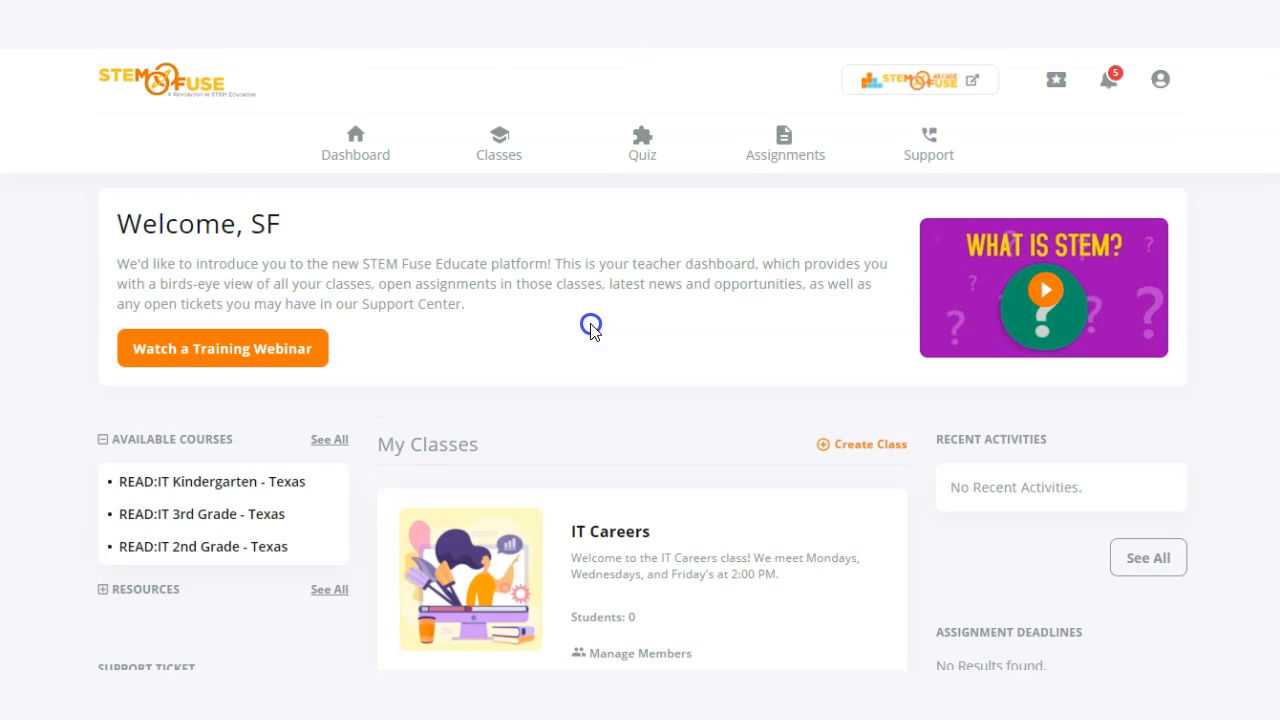
scroll(640, 300, down, 2)
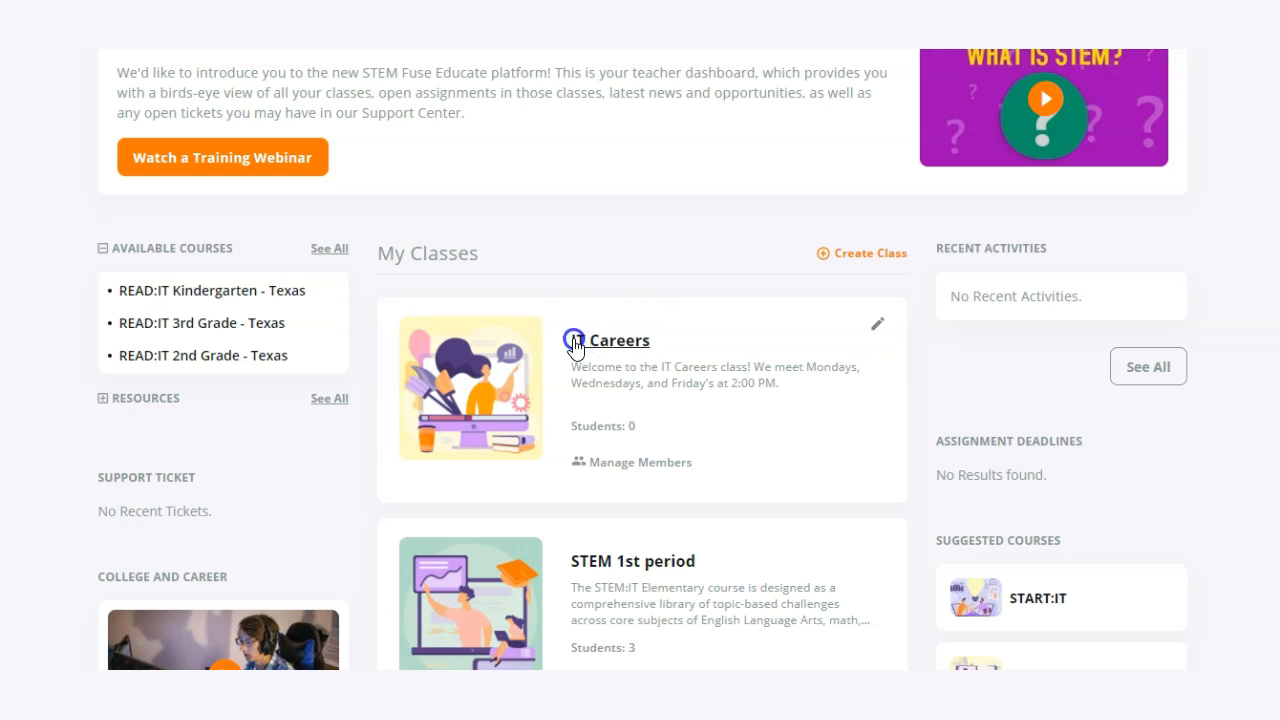
click(591, 349)
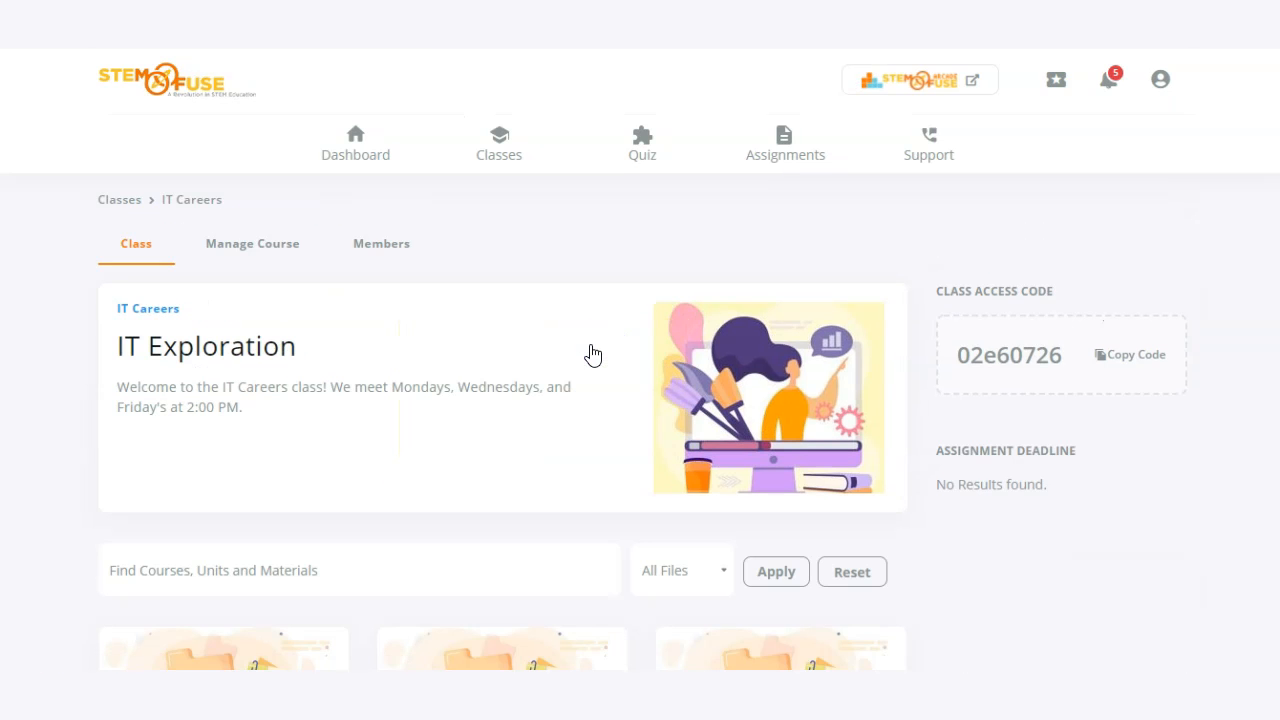
click(373, 256)
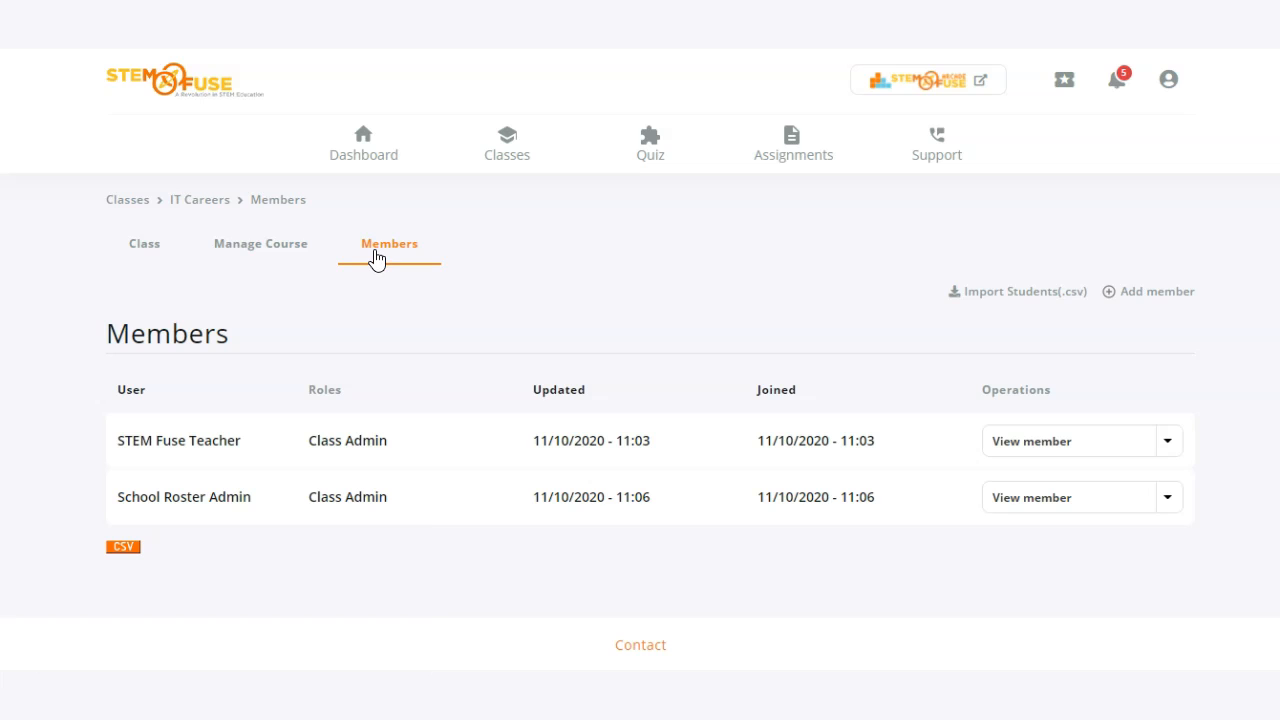
click(979, 301)
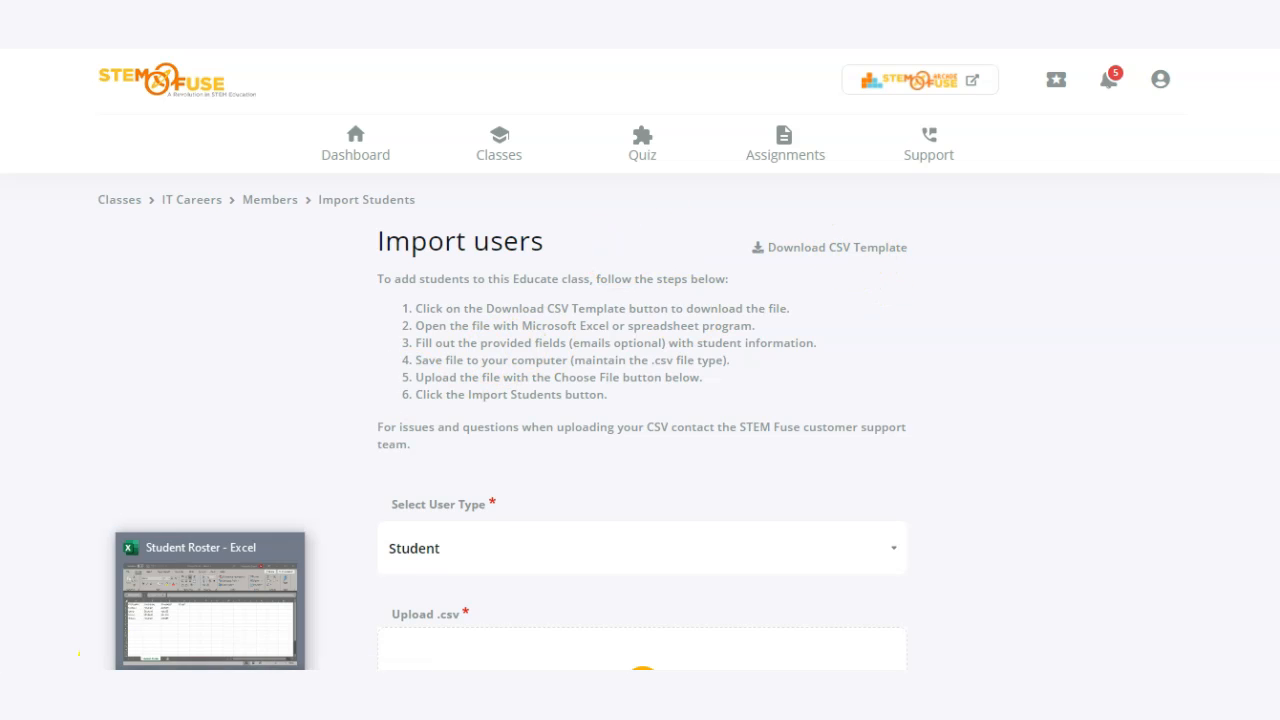
Switch to the Student Roster workbook in Excel, examine the first name, last name, password and email columns, and return to the import page
click(186, 632)
drag(650, 112, 686, 92)
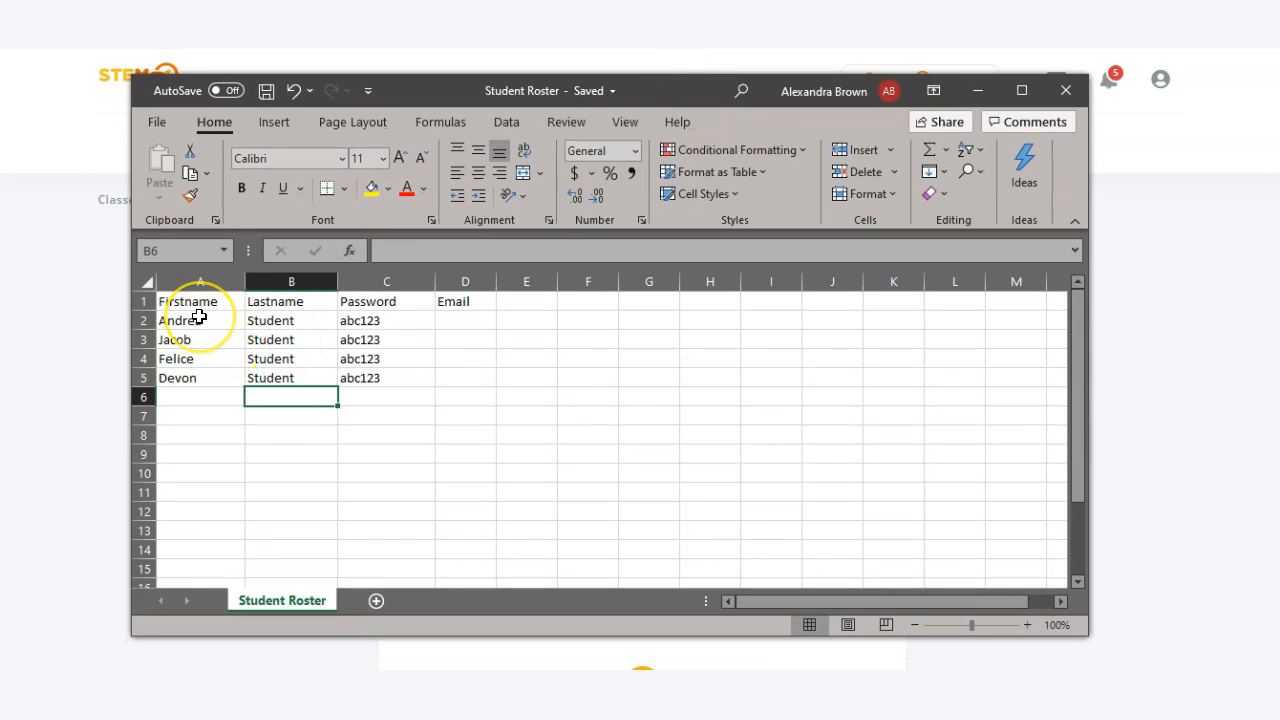
drag(200, 318, 209, 380)
drag(290, 320, 311, 370)
drag(394, 320, 396, 378)
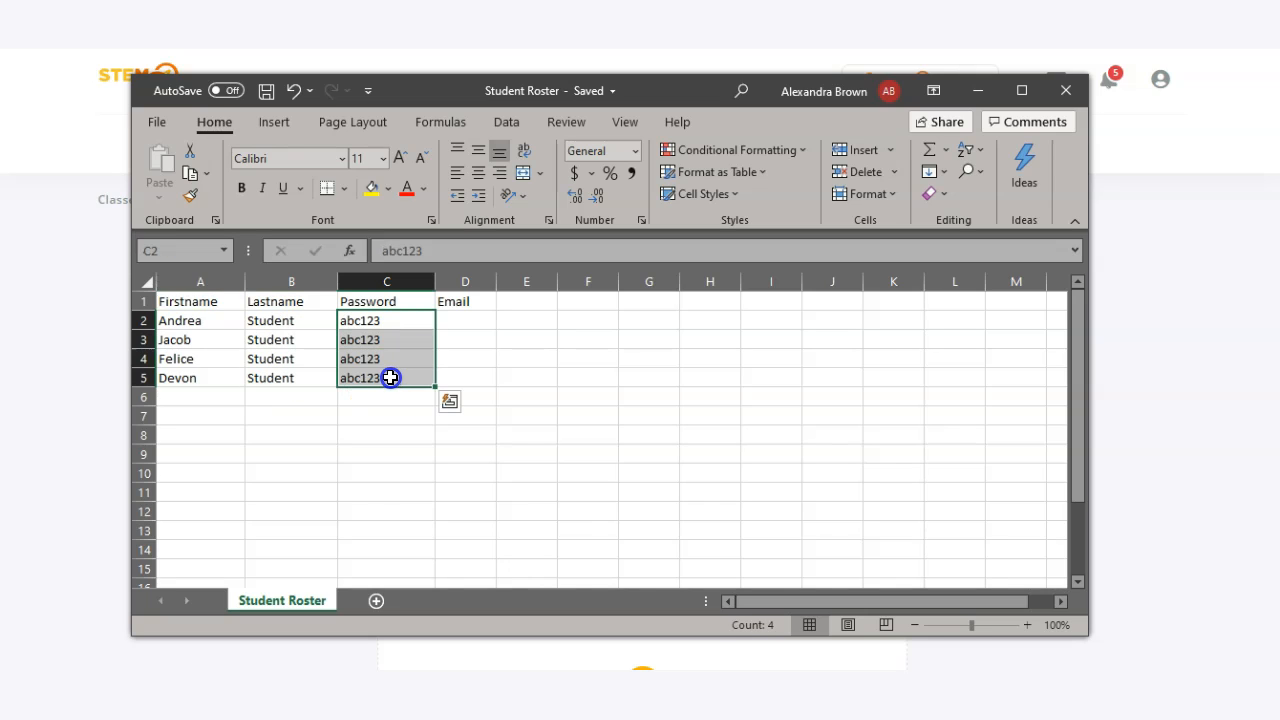
drag(449, 318, 459, 380)
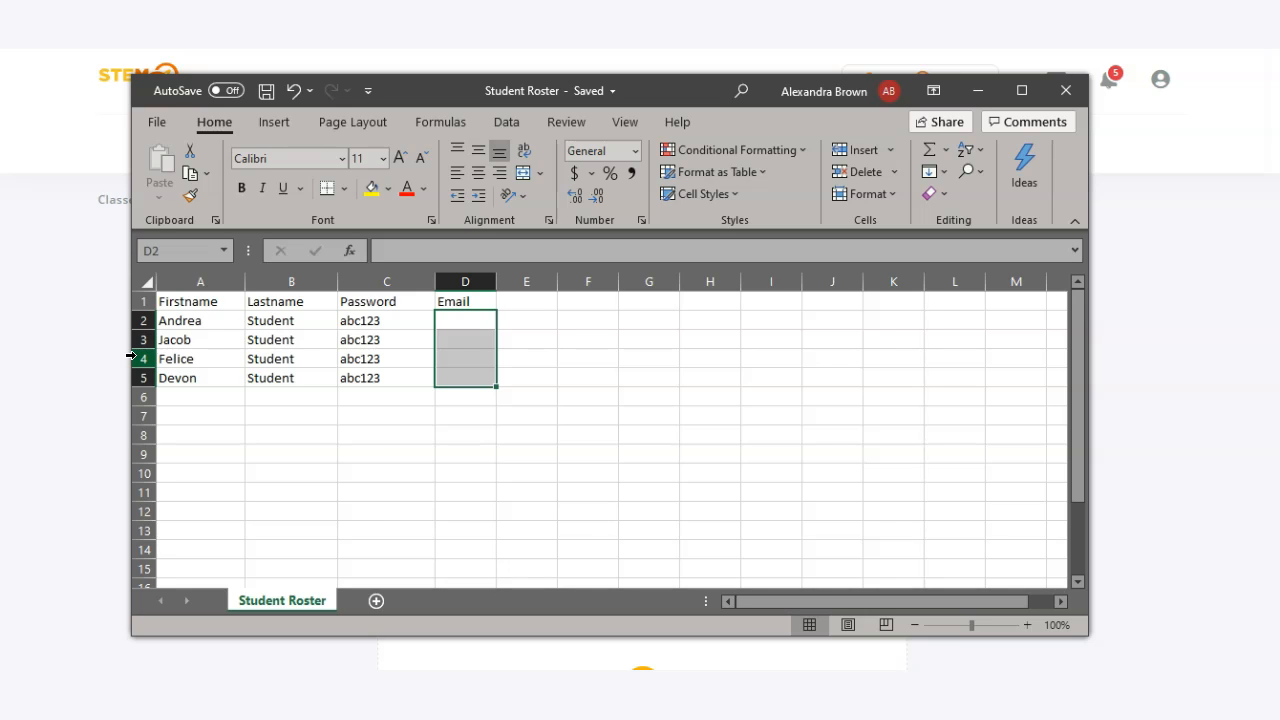
click(978, 91)
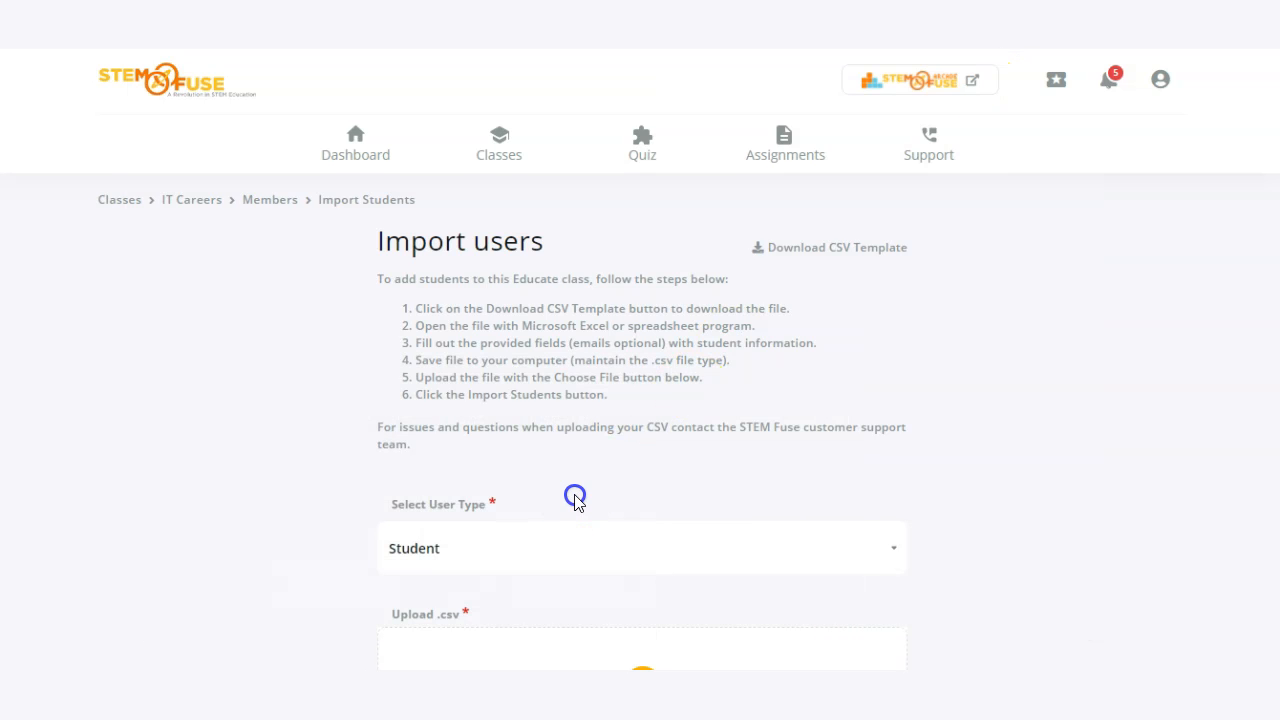
Attach the Student Roster CSV file from the Desktop and upload its users to the class as students
scroll(575, 500, down, 1)
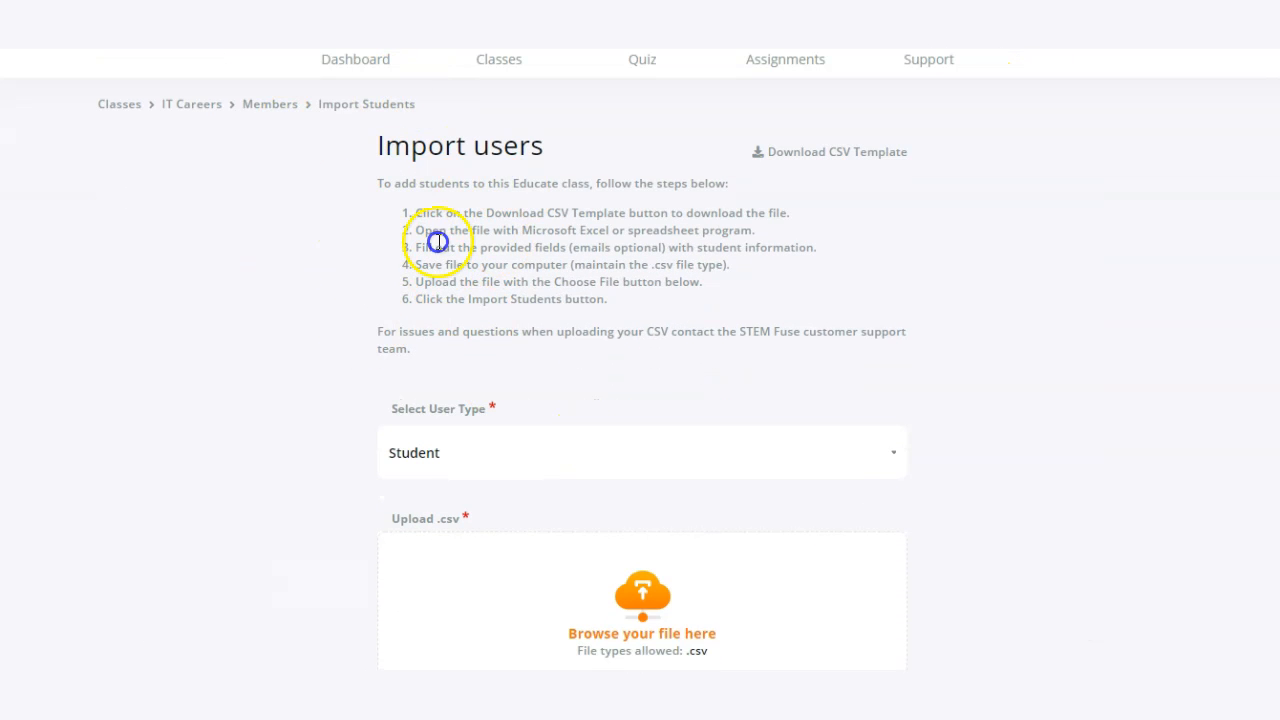
scroll(371, 343, down, 2)
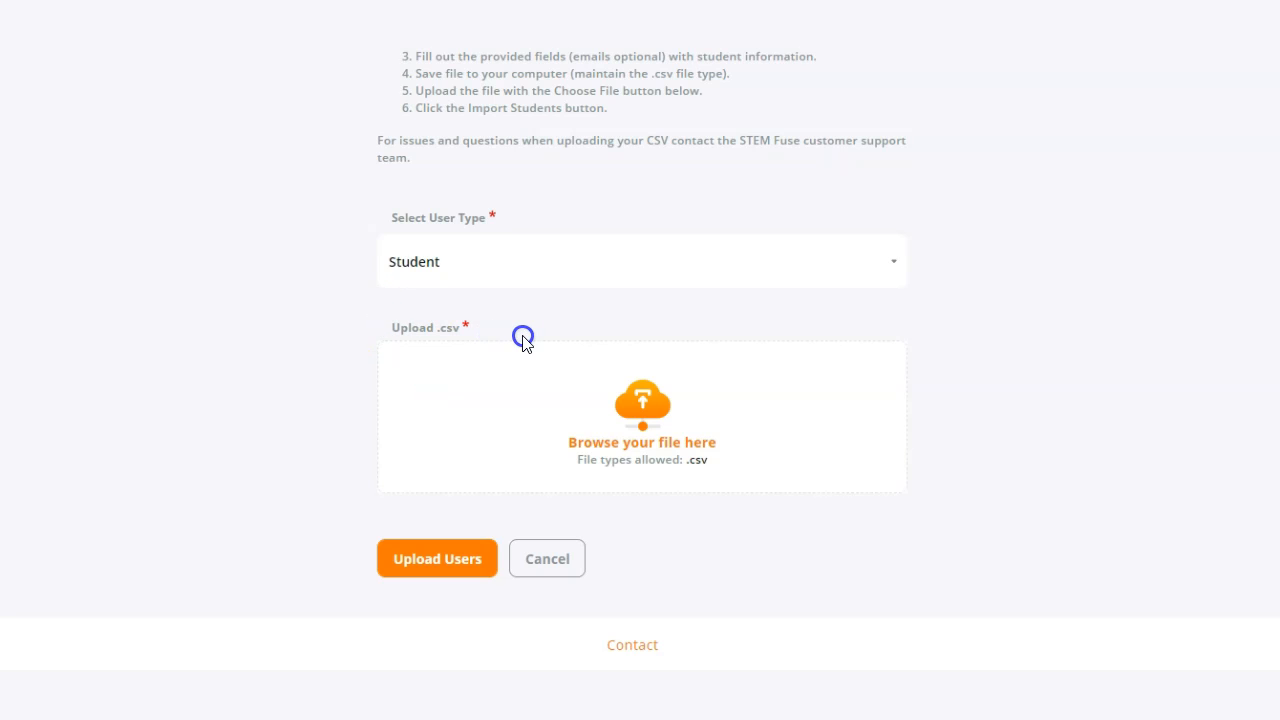
click(636, 412)
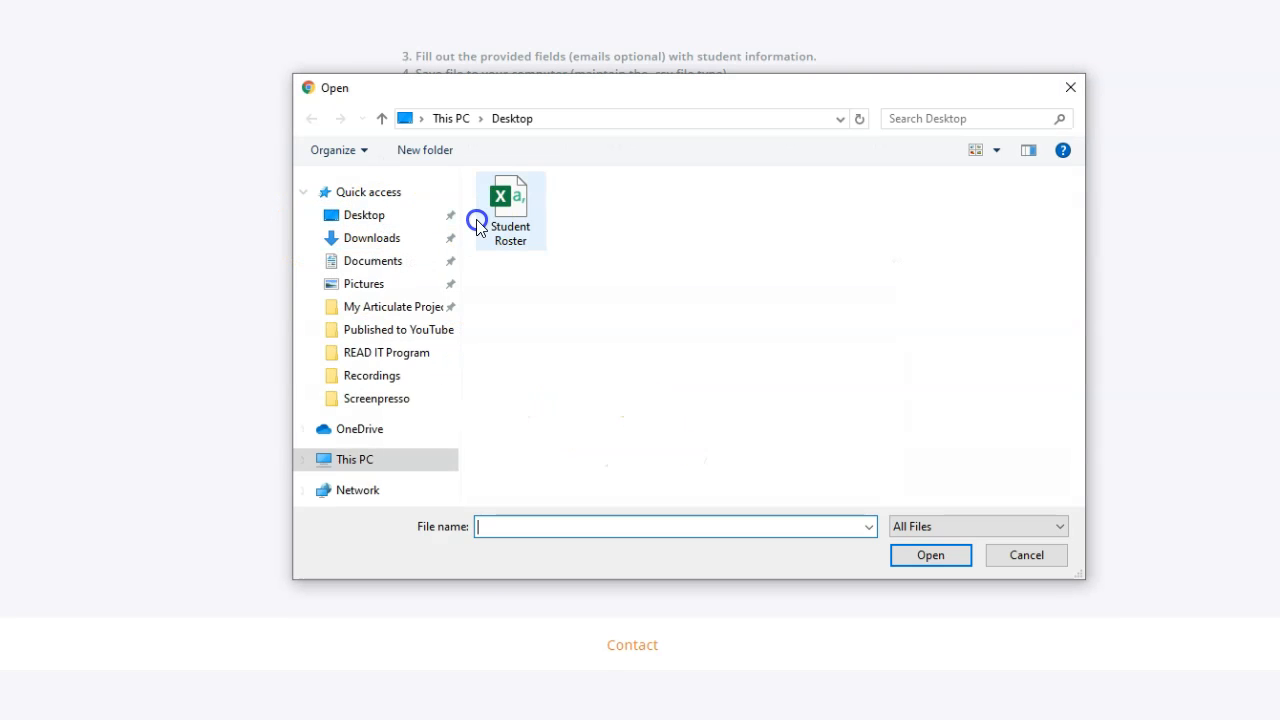
click(504, 209)
click(905, 556)
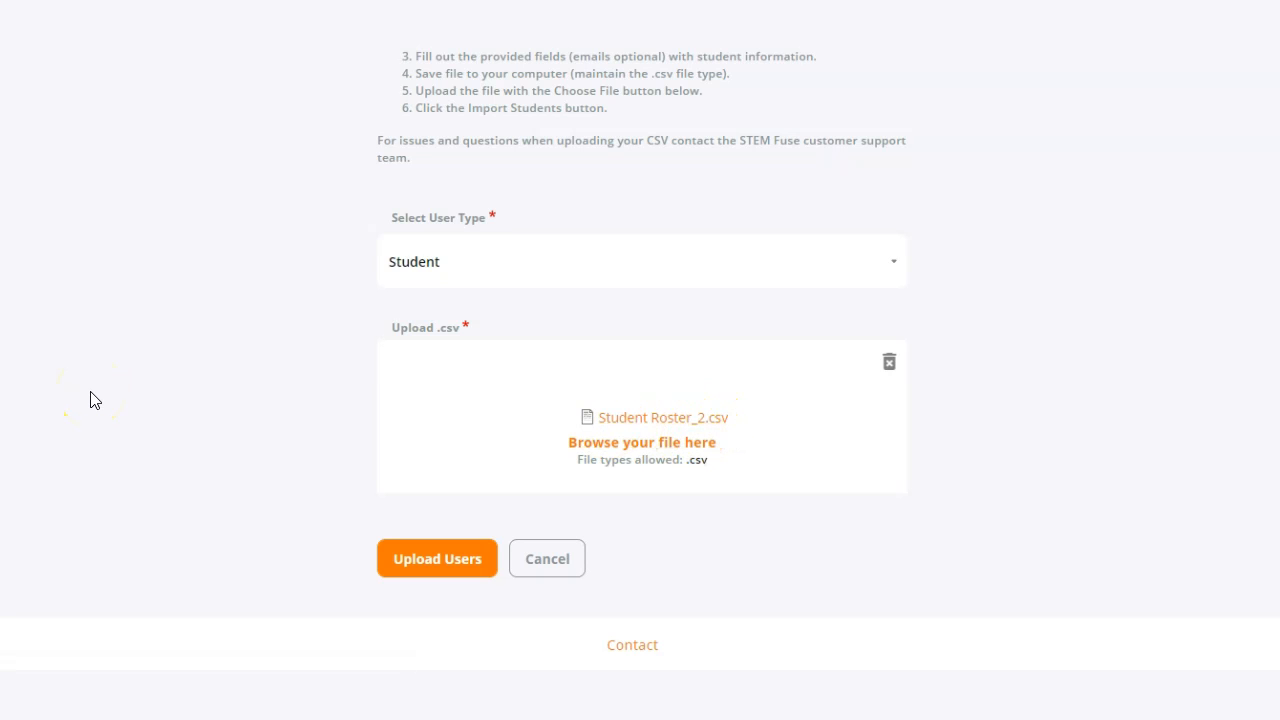
click(395, 558)
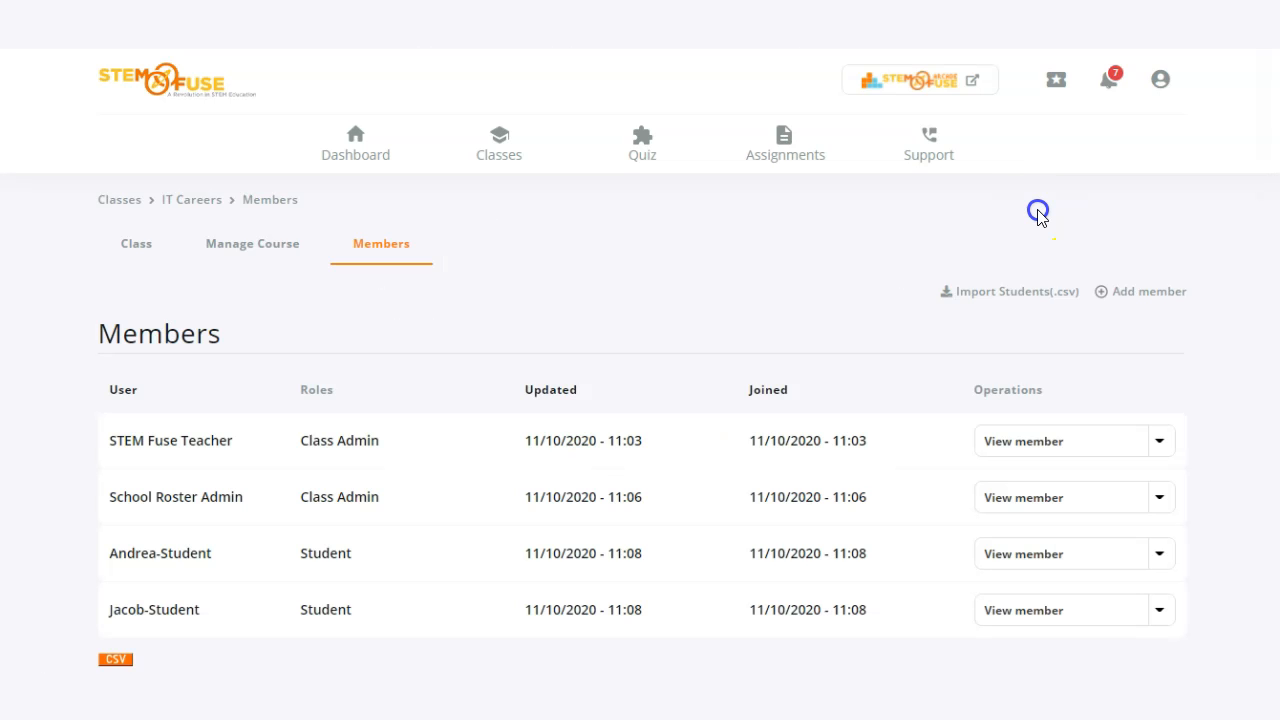